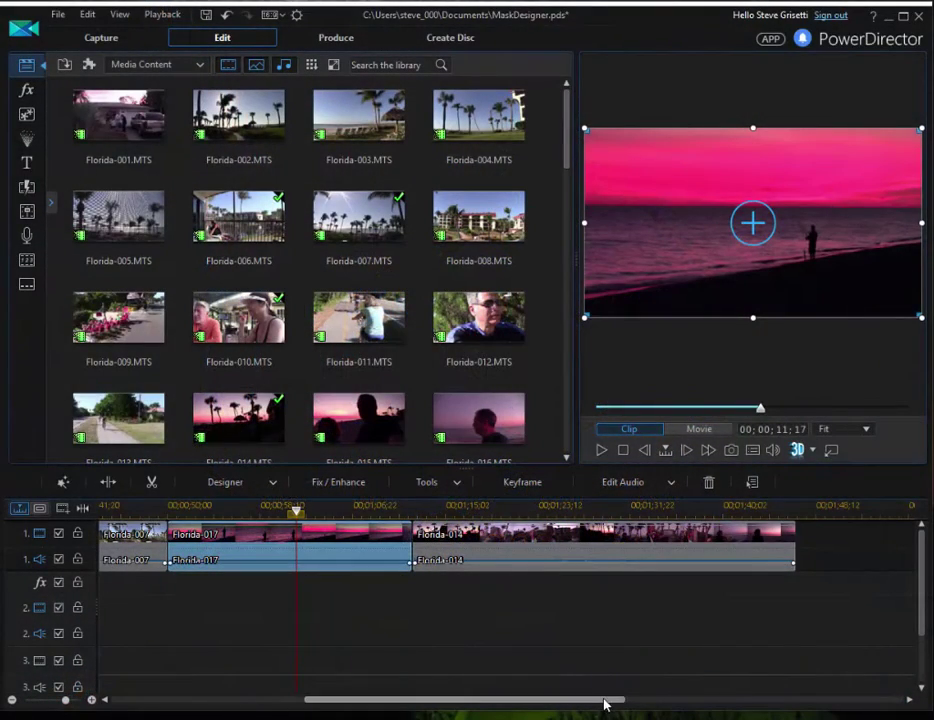
Scroll the timeline left and jump to the earlier heart-masked Florida-007 clip
{"action": "left_click_drag", "start_coordinate": [603, 706], "coordinate": [490, 706]}
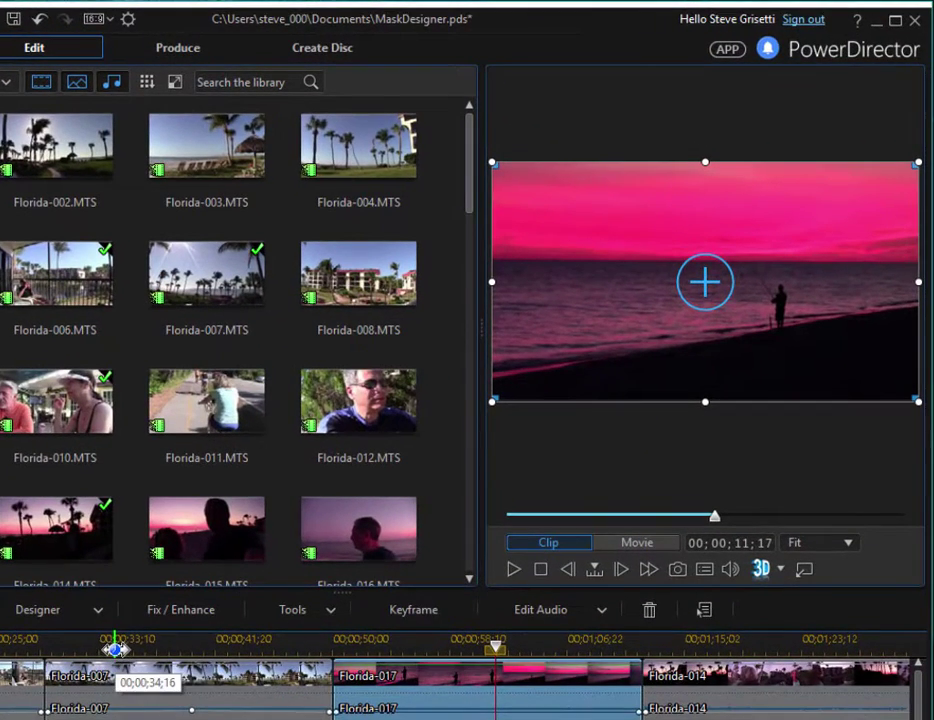
{"action": "left_click", "coordinate": [145, 655]}
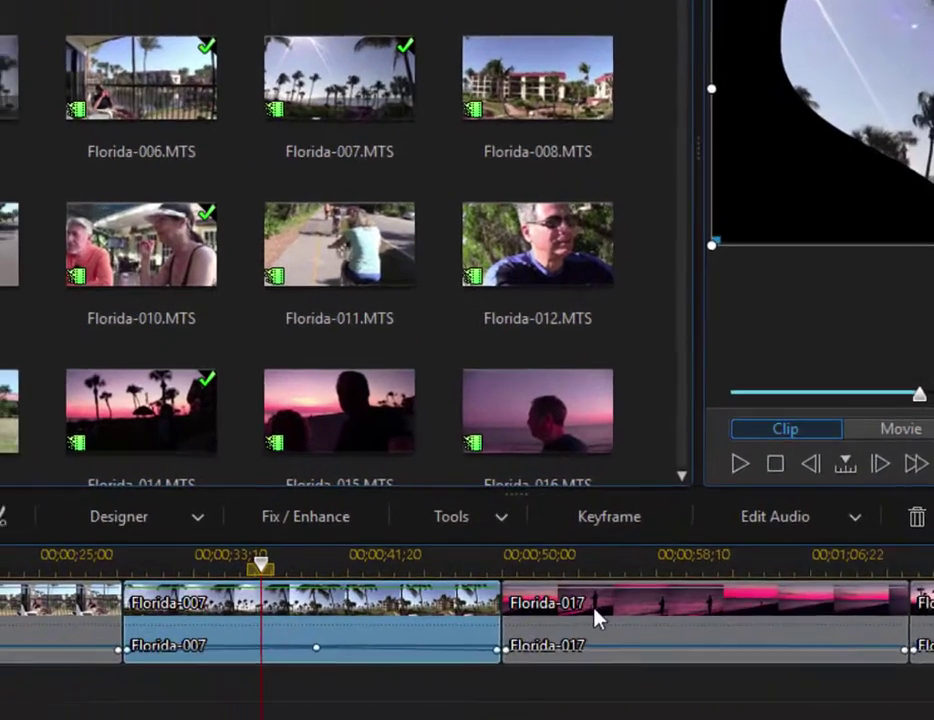
Select the Florida-017 sunset beach clip and launch Mask Designer from the Designer list
{"action": "left_click", "coordinate": [595, 615]}
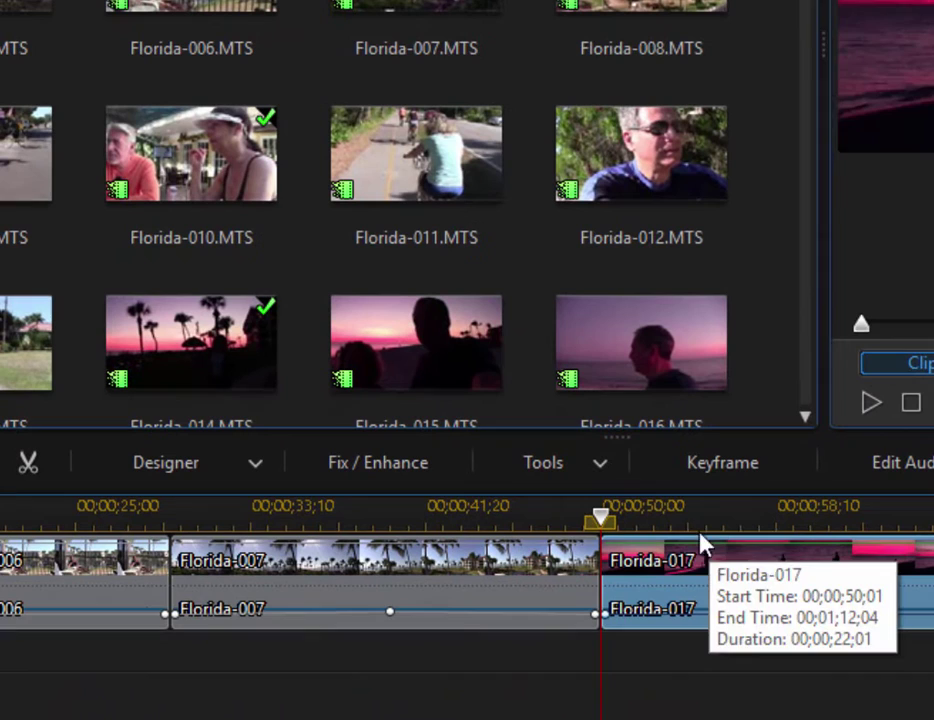
{"action": "left_click", "coordinate": [576, 565]}
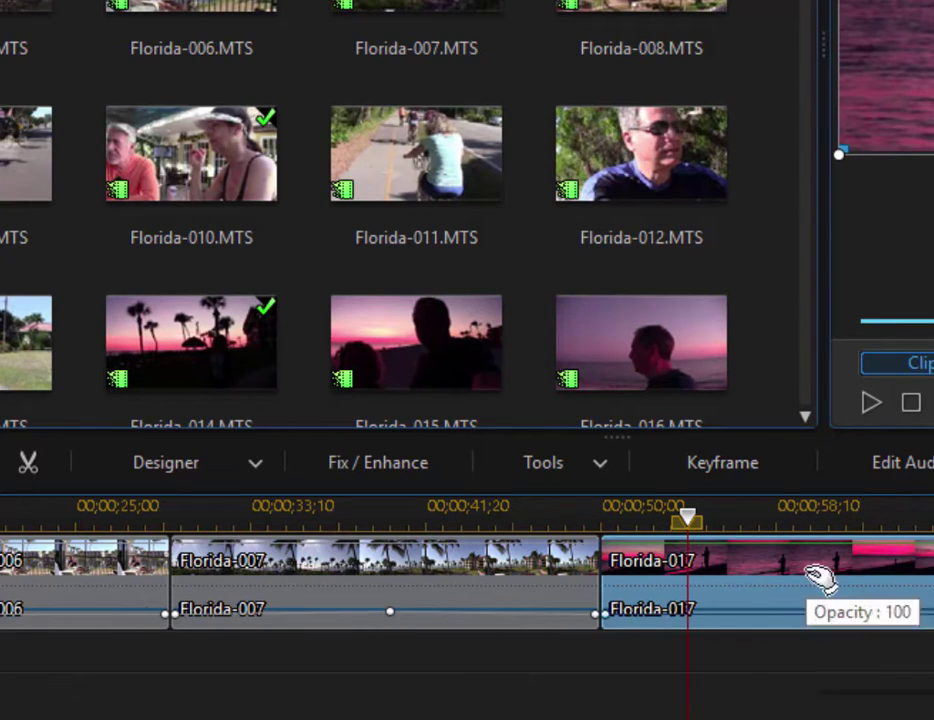
{"action": "left_click", "coordinate": [220, 470]}
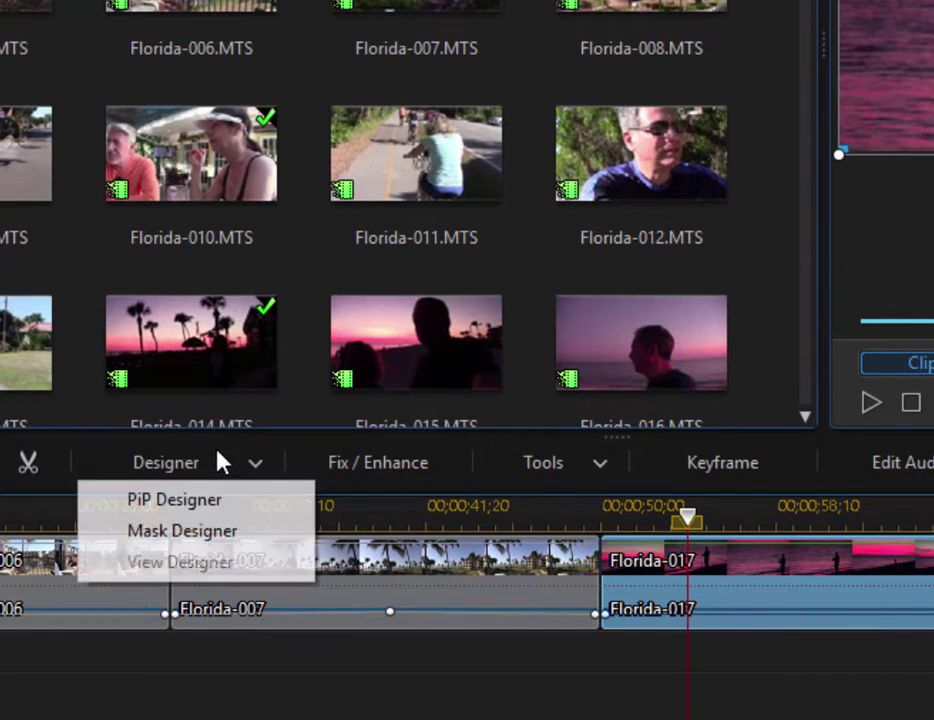
{"action": "left_click", "coordinate": [213, 538]}
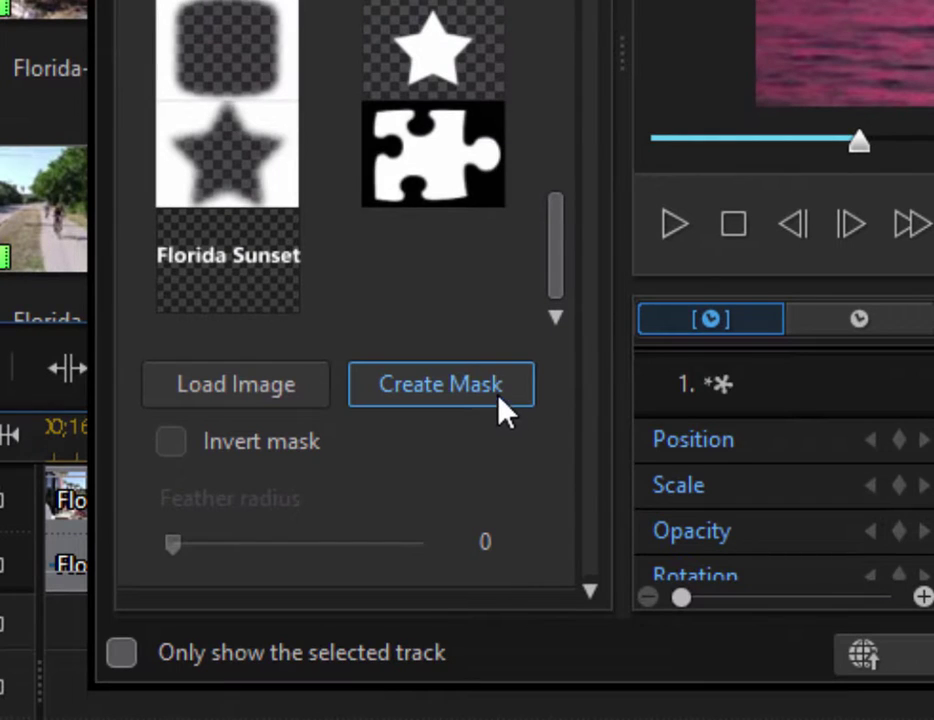
Create a custom text mask, replacing the My Title placeholder with 'Florida Sunset'
{"action": "left_click", "coordinate": [497, 396]}
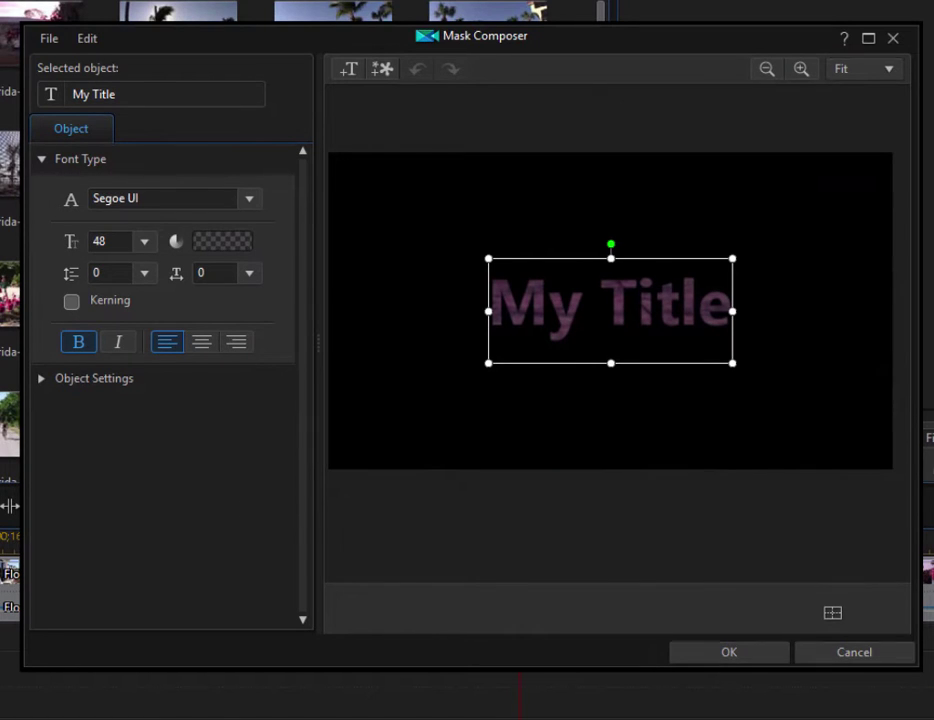
{"action": "left_click_drag", "start_coordinate": [495, 303], "coordinate": [762, 334]}
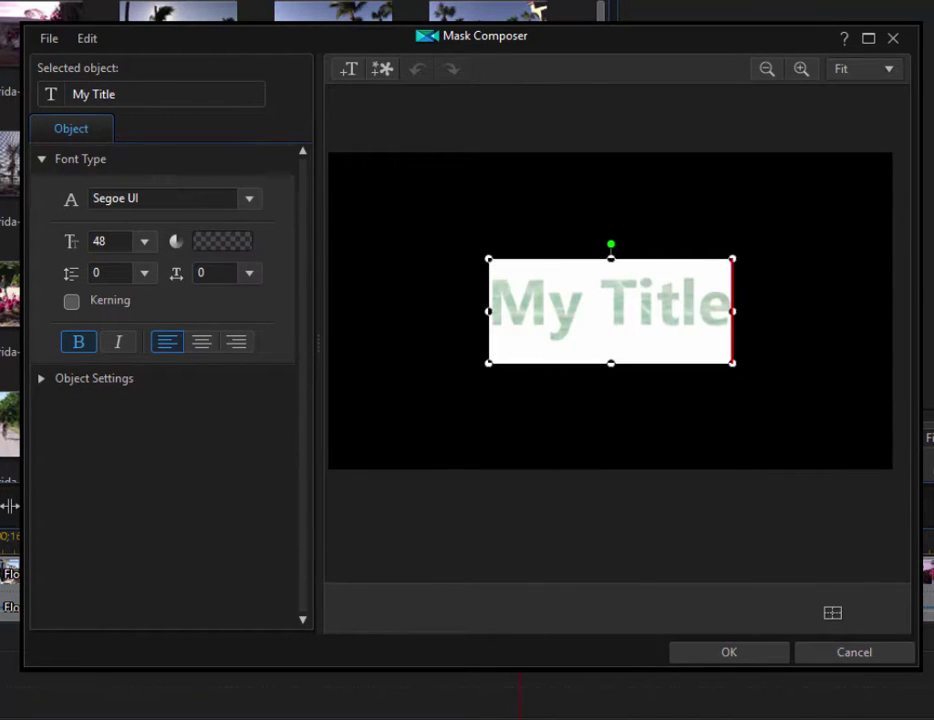
{"action": "type", "text": "Flro"}
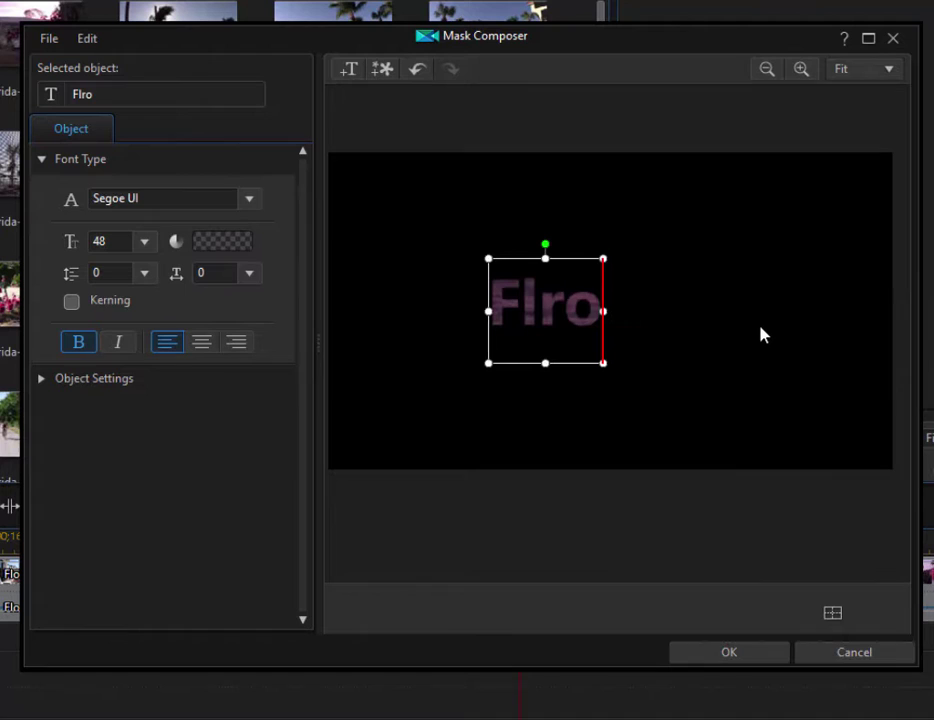
{"action": "key", "text": "BackSpace"}
{"action": "key", "text": "BackSpace"}
{"action": "type", "text": "orida Sunset"}
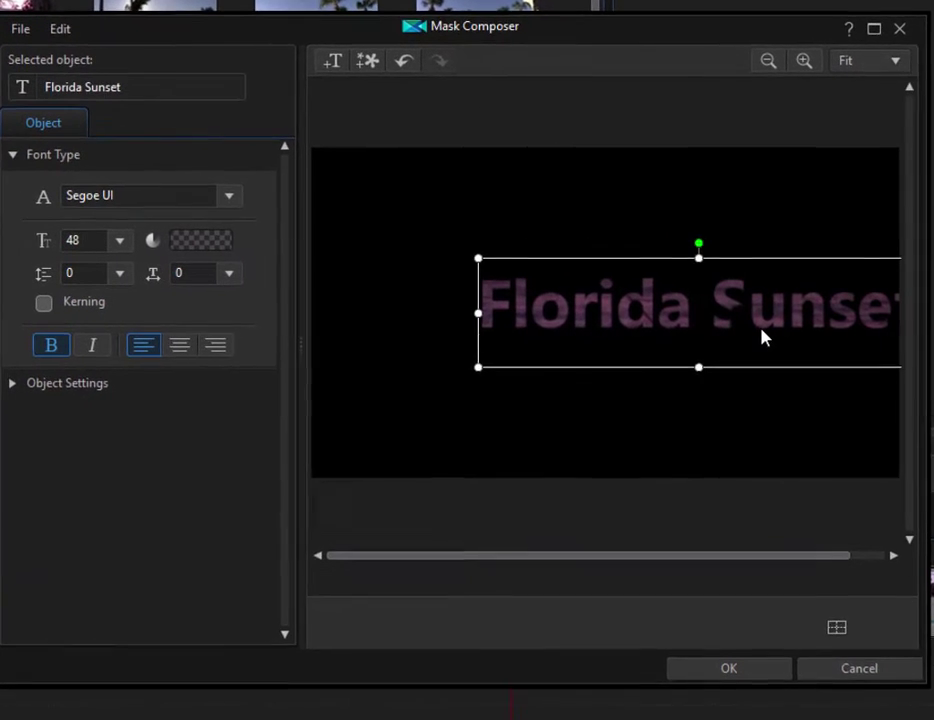
Shift the Florida Sunset text left and enlarge it to fill most of the frame width
{"action": "left_click_drag", "start_coordinate": [700, 250], "coordinate": [635, 243]}
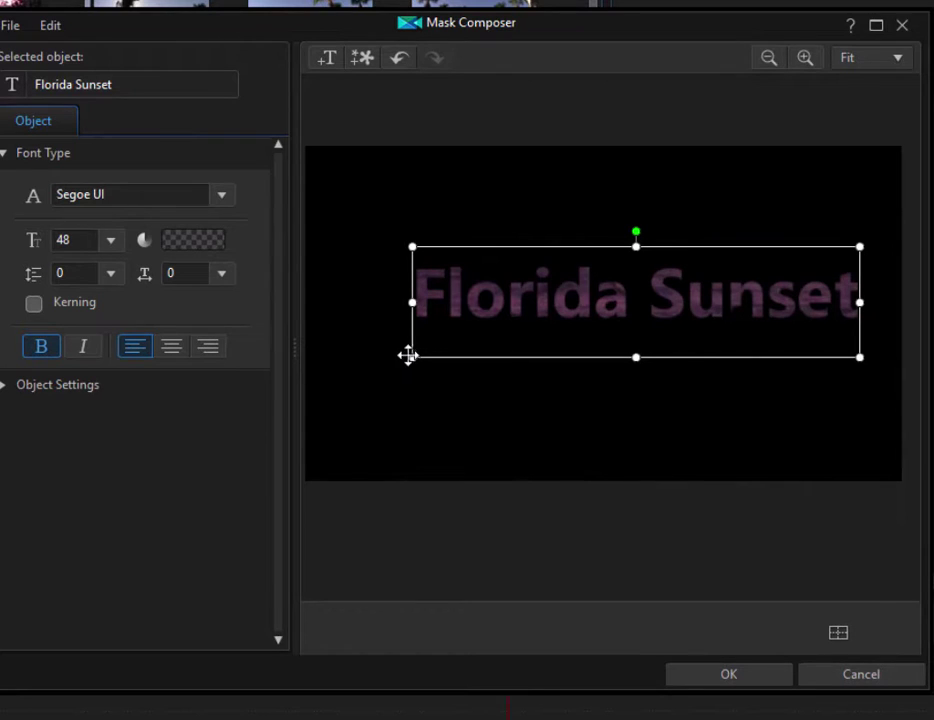
{"action": "left_click_drag", "start_coordinate": [412, 357], "coordinate": [319, 380]}
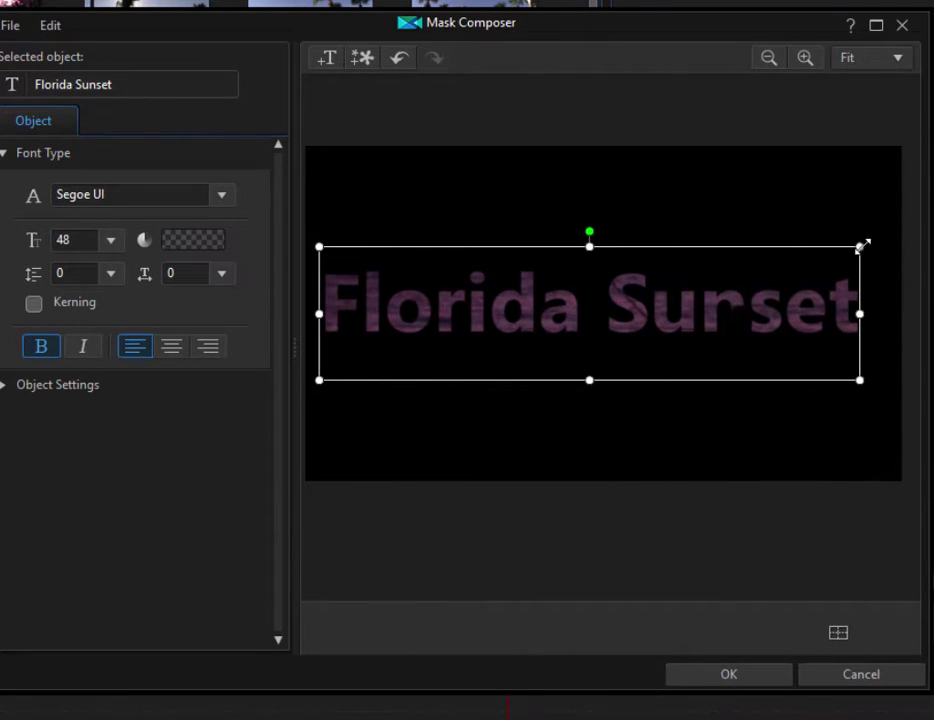
{"action": "left_click_drag", "start_coordinate": [862, 242], "coordinate": [885, 226]}
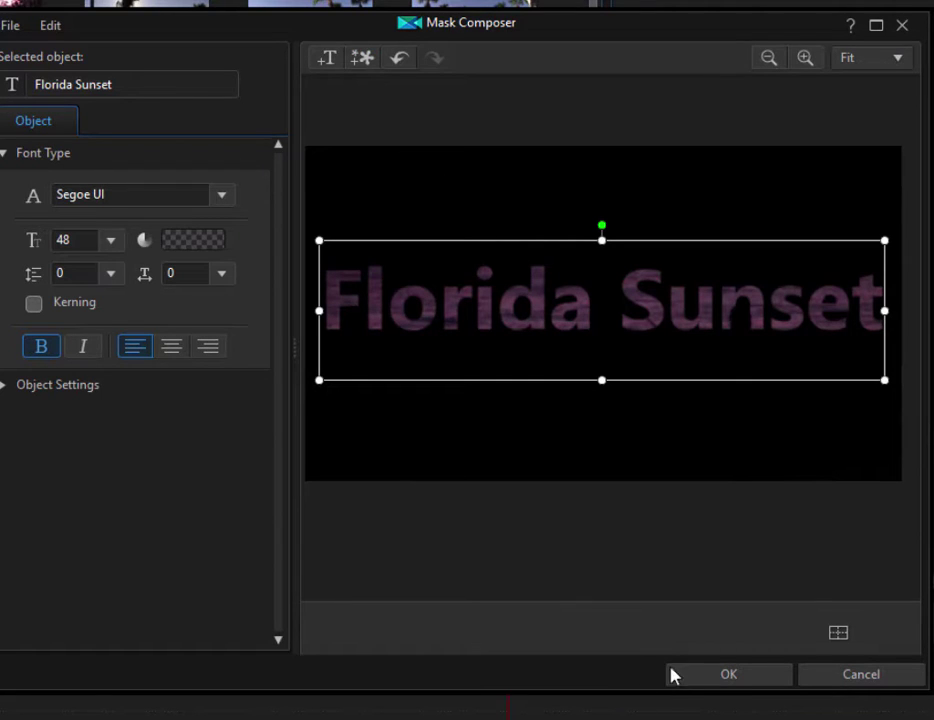
Confirm the Florida Sunset mask, browse the Motion paths, and return to Mask properties
{"action": "left_click", "coordinate": [731, 677]}
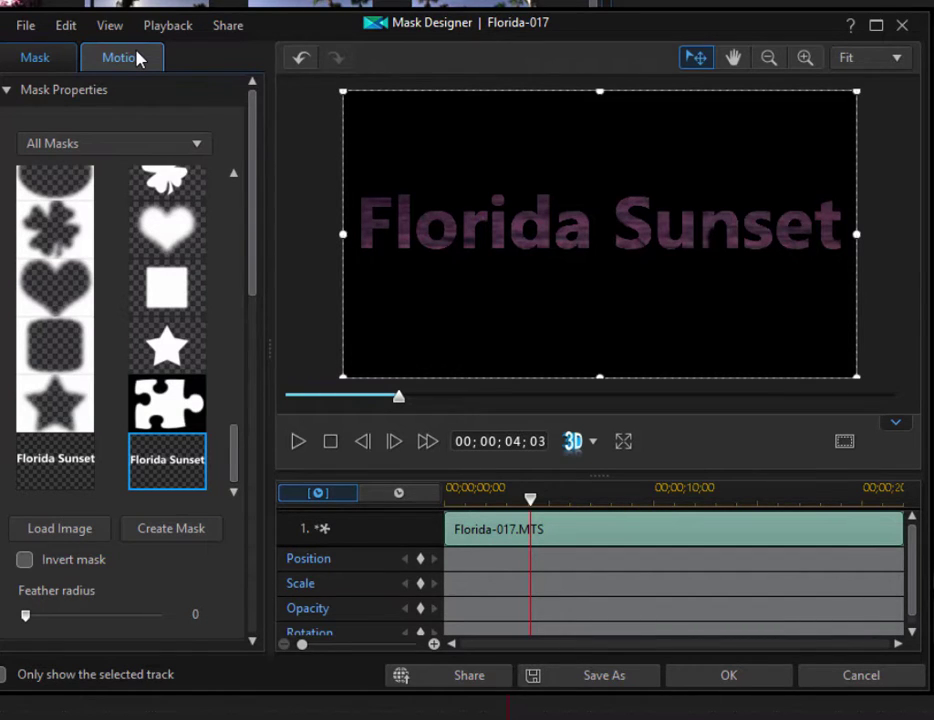
{"action": "left_click", "coordinate": [138, 60]}
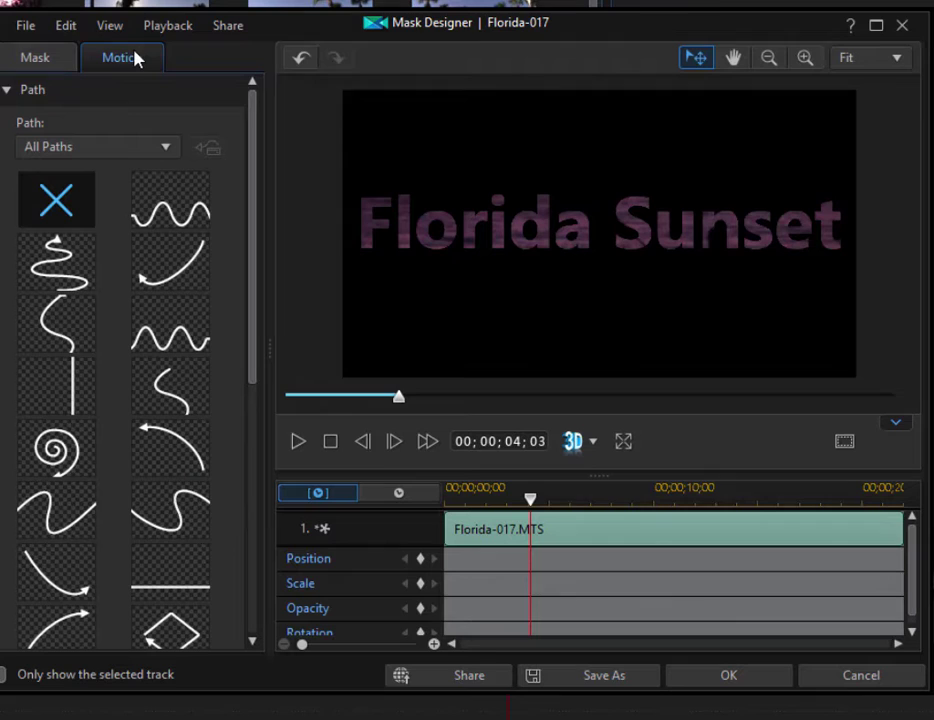
{"action": "left_click", "coordinate": [35, 58]}
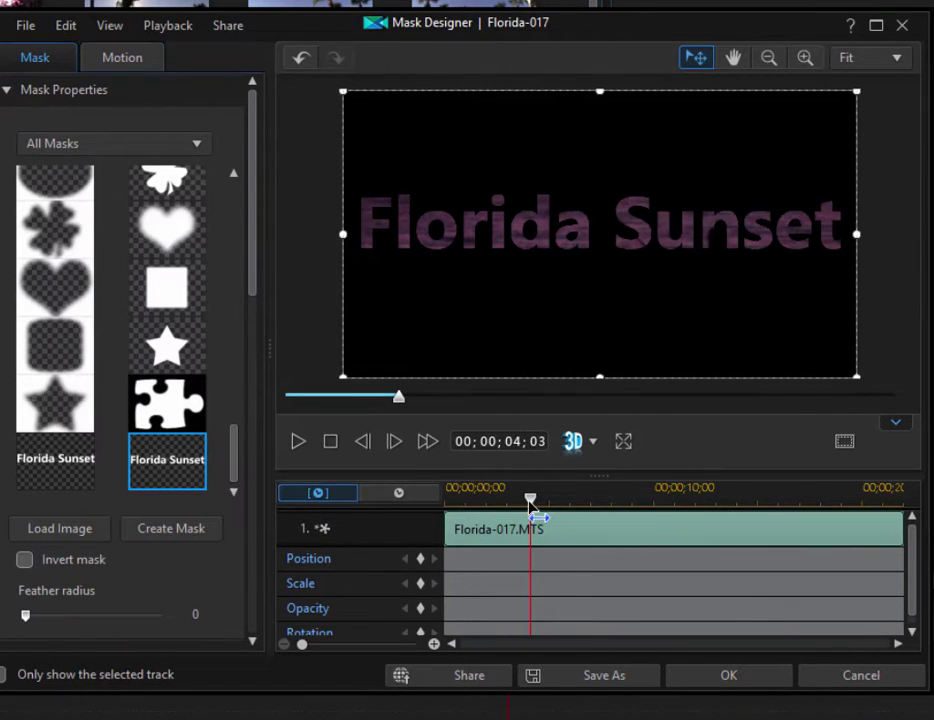
At 00;00, add starting keyframes for Mask Scale and Mask Position in Object Settings
{"action": "left_click_drag", "start_coordinate": [531, 507], "coordinate": [440, 508]}
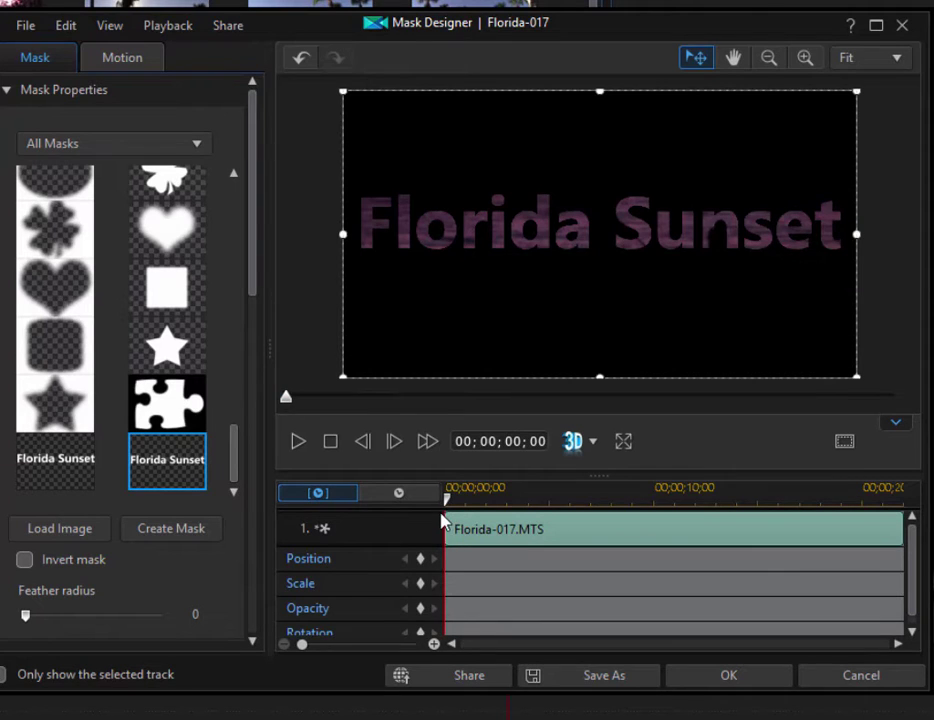
{"action": "left_click_drag", "start_coordinate": [256, 286], "coordinate": [270, 432]}
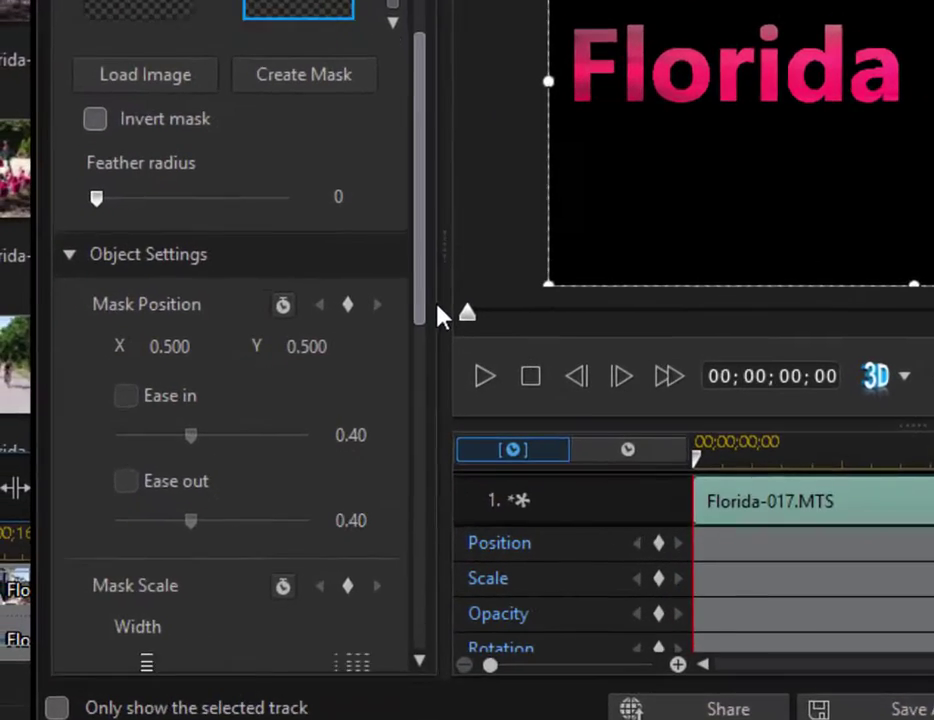
{"action": "left_click_drag", "start_coordinate": [583, 313], "coordinate": [598, 430]}
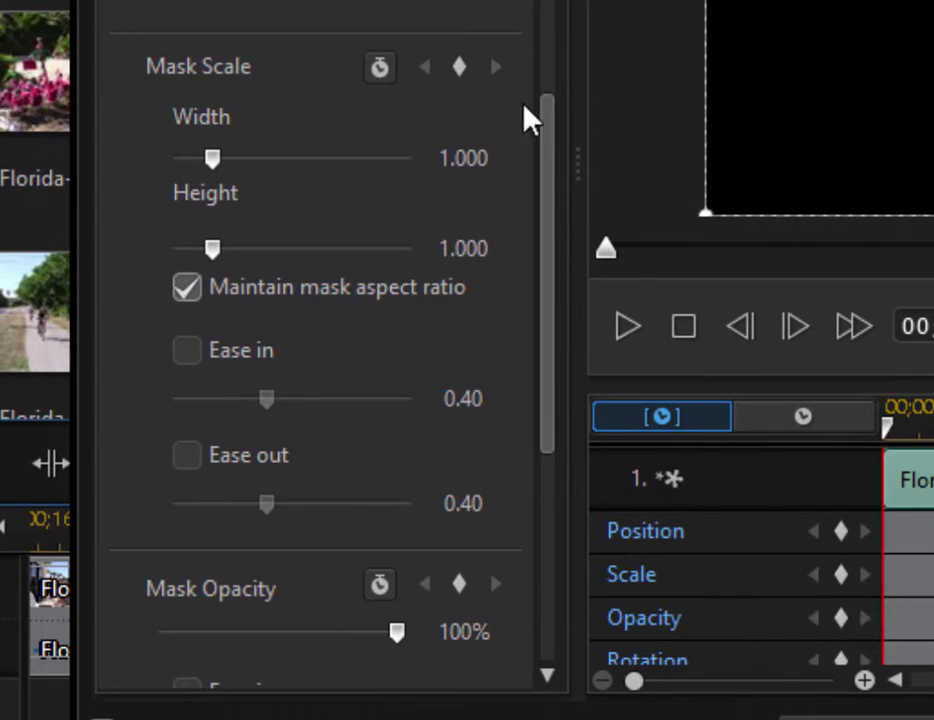
{"action": "left_click", "coordinate": [462, 66]}
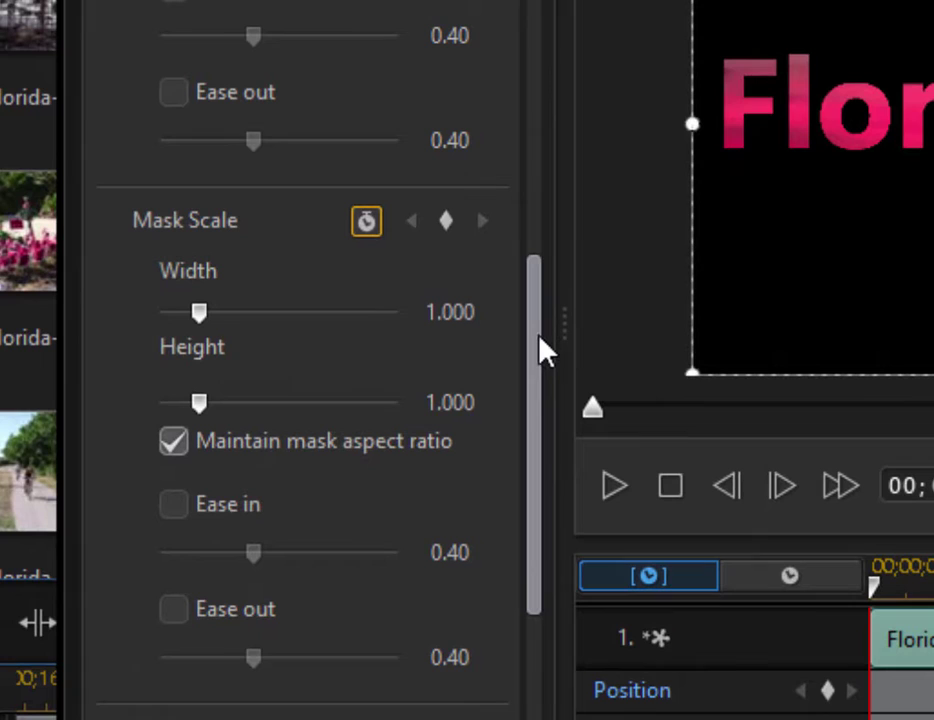
{"action": "left_click_drag", "start_coordinate": [540, 350], "coordinate": [532, 267]}
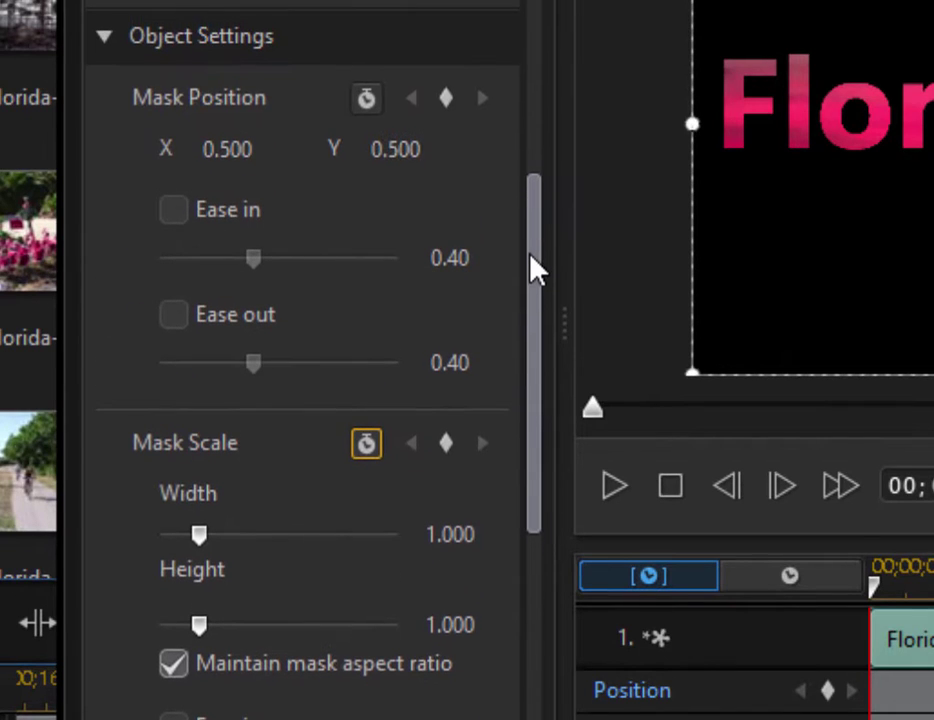
{"action": "left_click", "coordinate": [446, 97]}
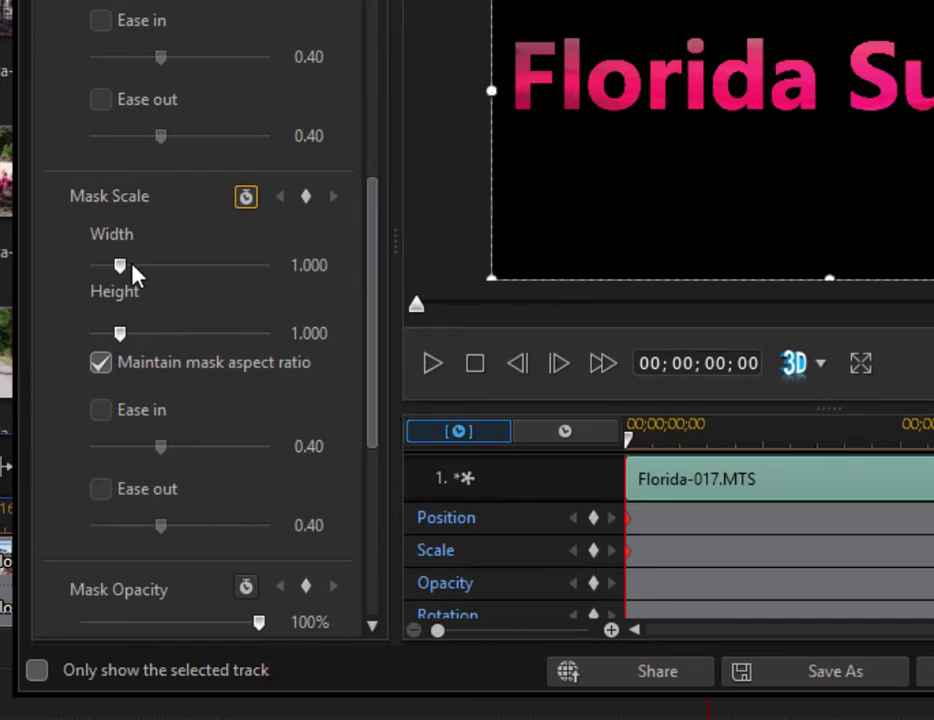
Shrink the mask to 0.001 at start, then at 06;16 scale to 6.000 and shift it over the beach
{"action": "left_click_drag", "start_coordinate": [120, 266], "coordinate": [102, 338]}
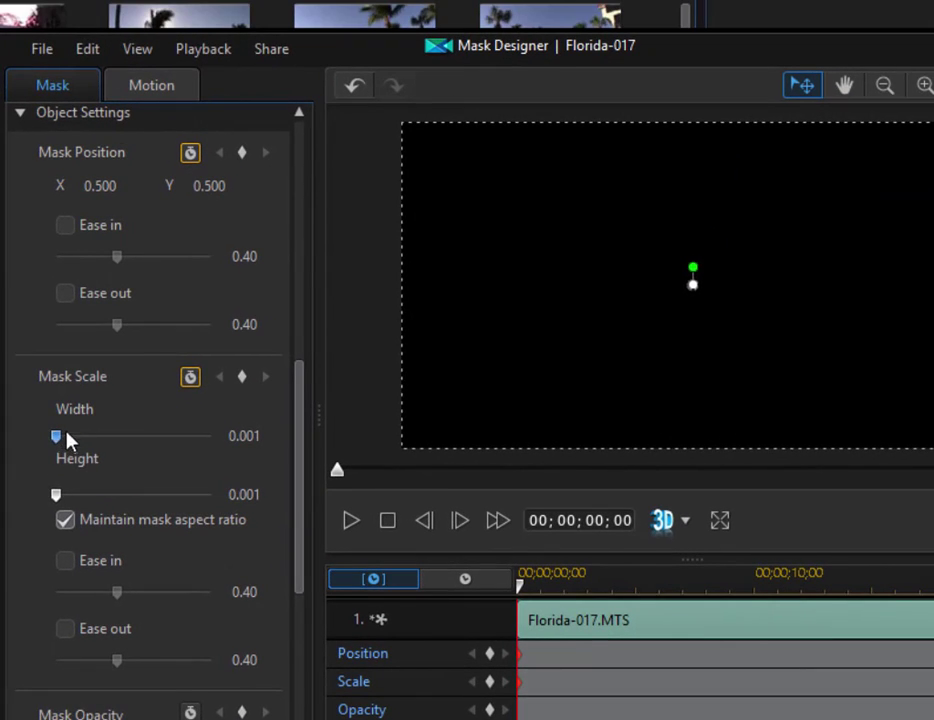
{"action": "left_click_drag", "start_coordinate": [75, 449], "coordinate": [45, 455]}
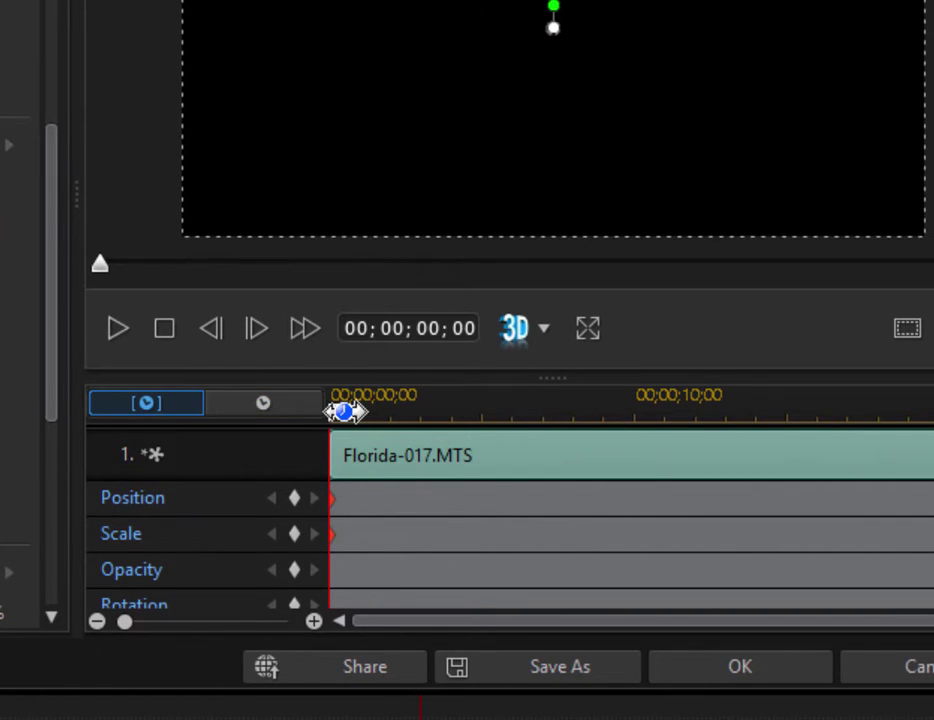
{"action": "left_click_drag", "start_coordinate": [336, 415], "coordinate": [540, 469]}
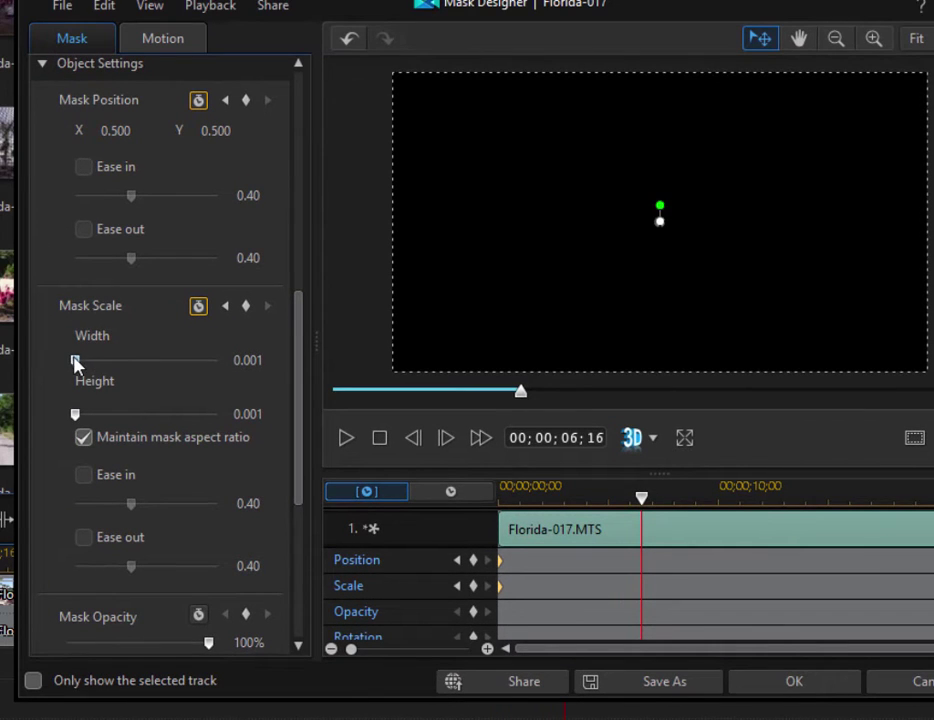
{"action": "left_click_drag", "start_coordinate": [78, 362], "coordinate": [273, 390]}
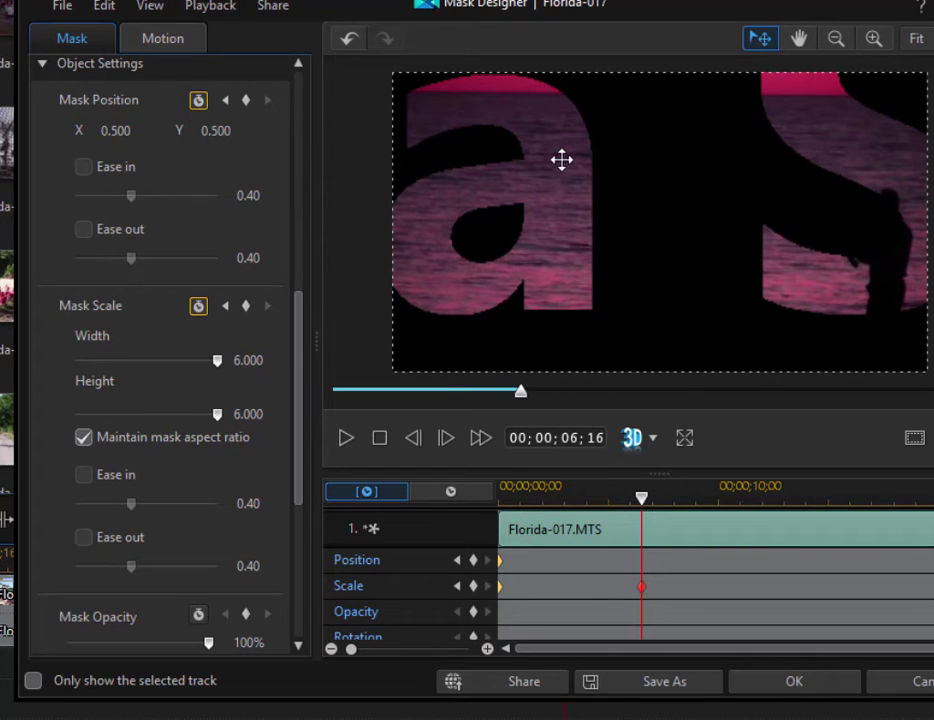
{"action": "left_click_drag", "start_coordinate": [569, 169], "coordinate": [433, 231]}
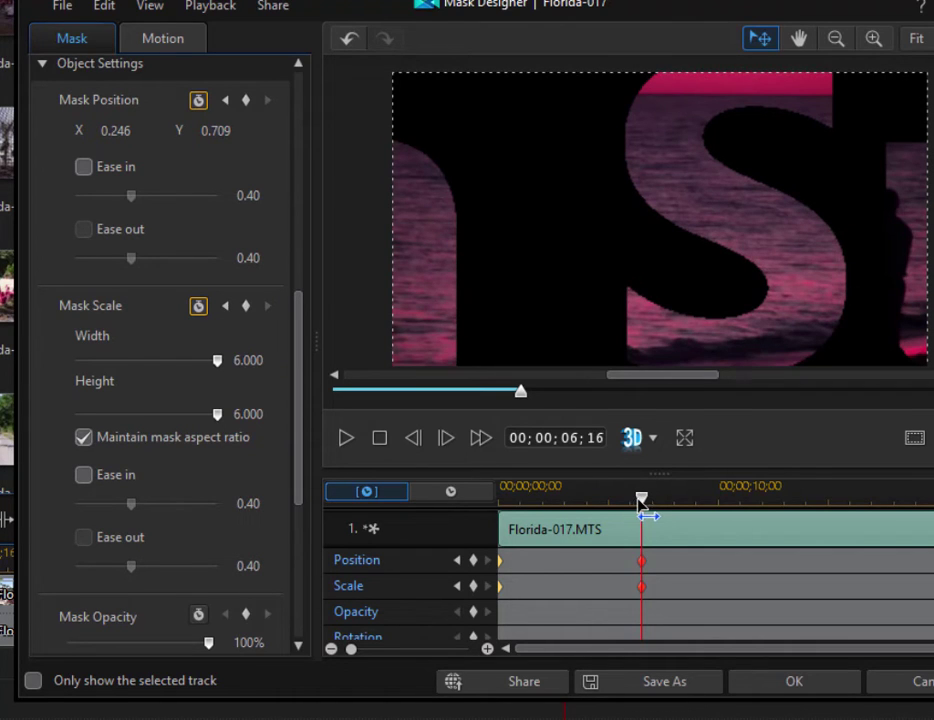
Return the playhead to 00;00 and play the Florida Sunset zoom preview
{"action": "left_click", "coordinate": [539, 490]}
{"action": "left_click", "coordinate": [490, 533]}
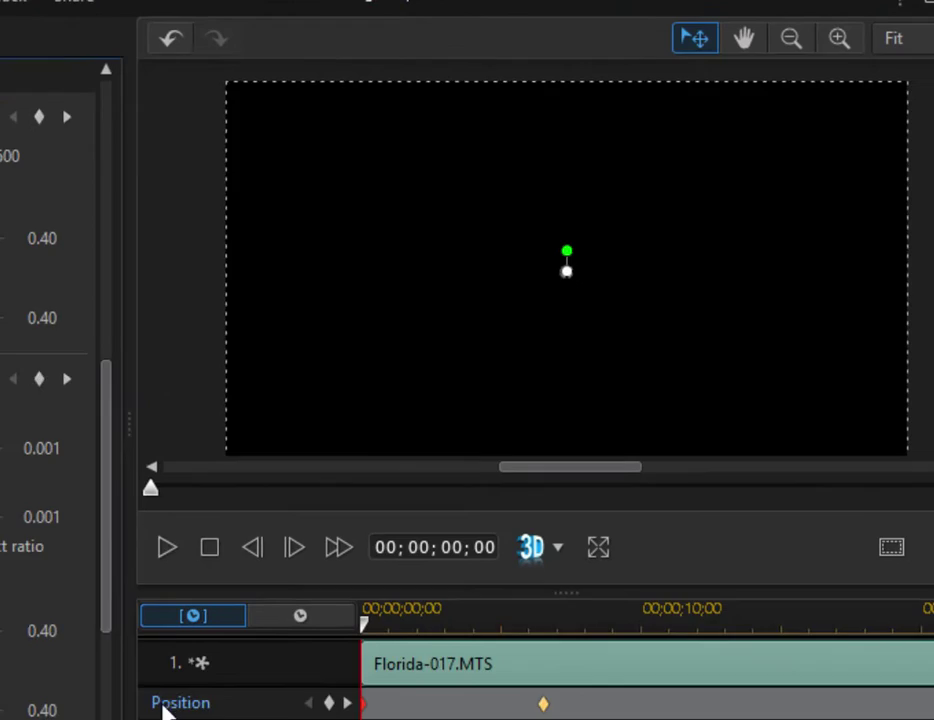
{"action": "left_click", "coordinate": [168, 552]}
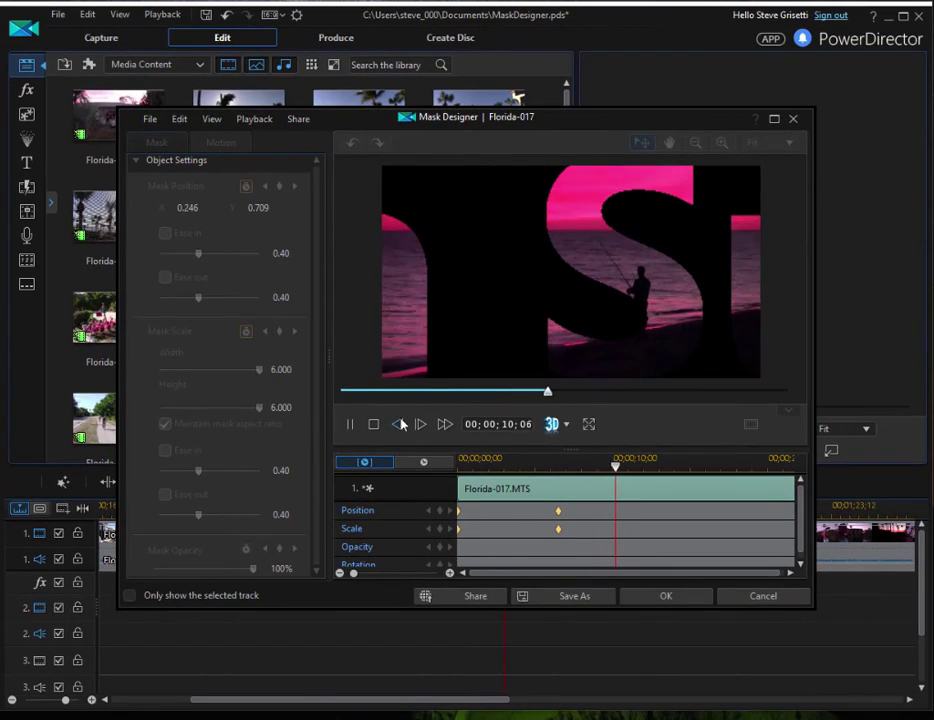
Stop the Mask Designer preview playback
{"action": "left_click", "coordinate": [375, 428]}
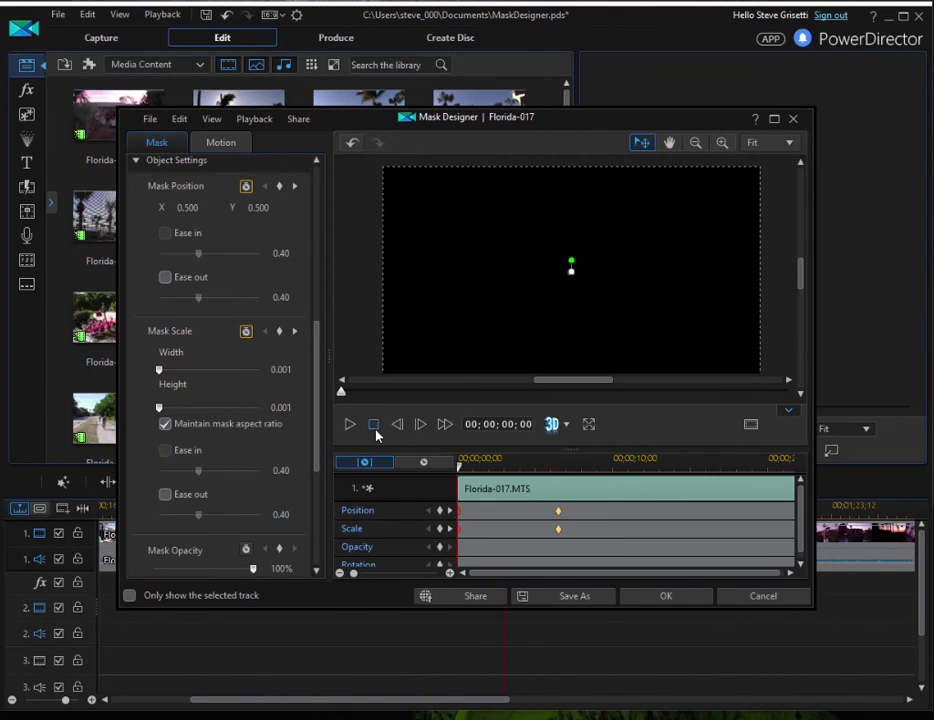